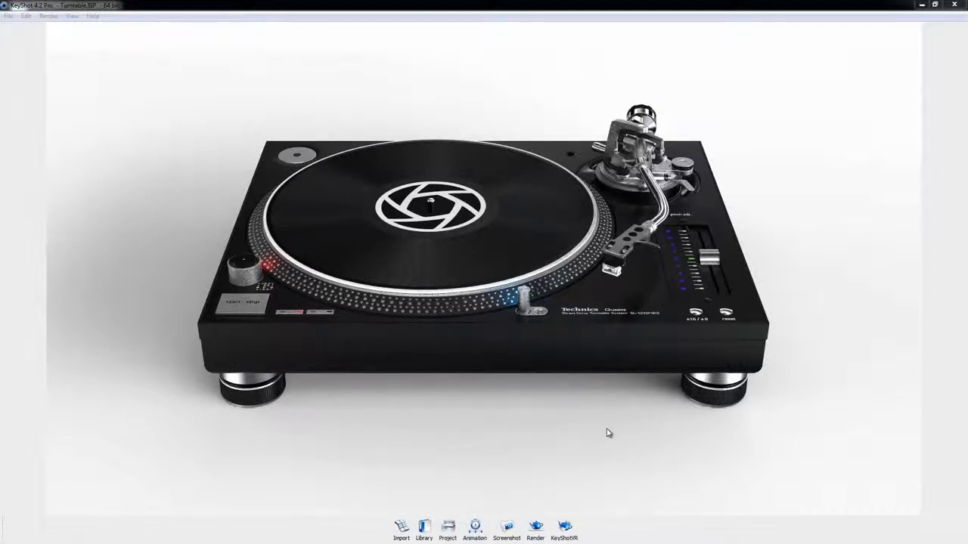
Step: Show the animation timeline and dock it beneath the real-time view
left_click(475, 527)
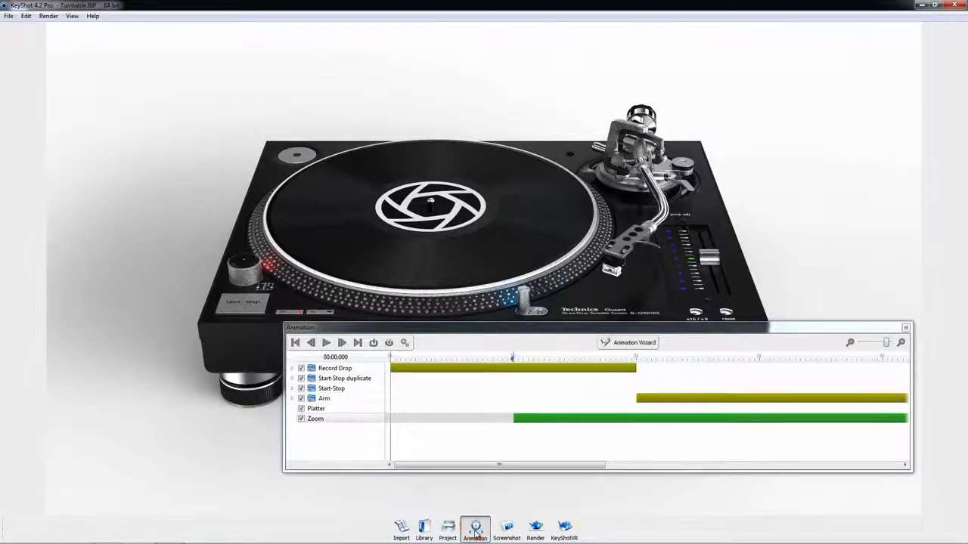
left_click(592, 330)
left_click_drag(592, 333, 494, 477)
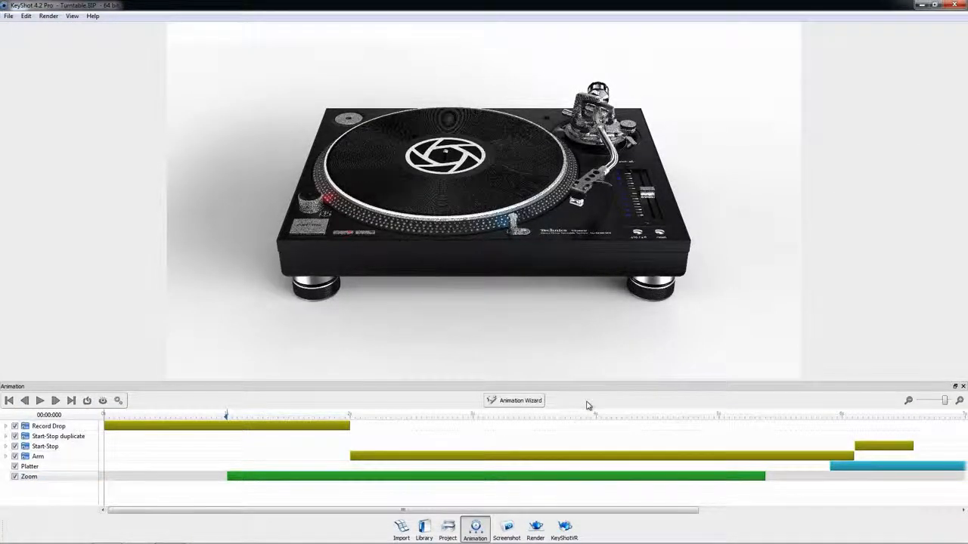
Step: Preview the Turntable and Orbit animation types in the Animation Wizard without adding an animation
left_click(532, 401)
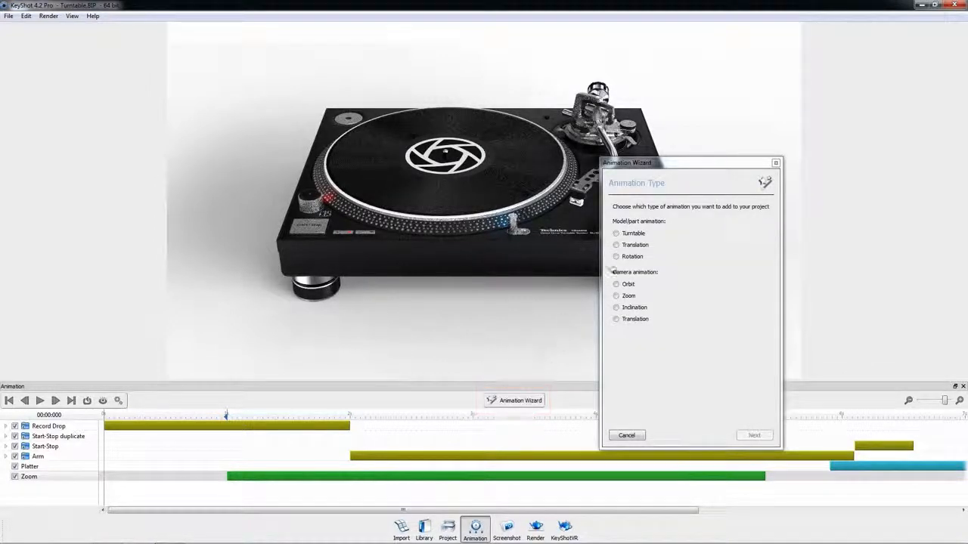
left_click(631, 236)
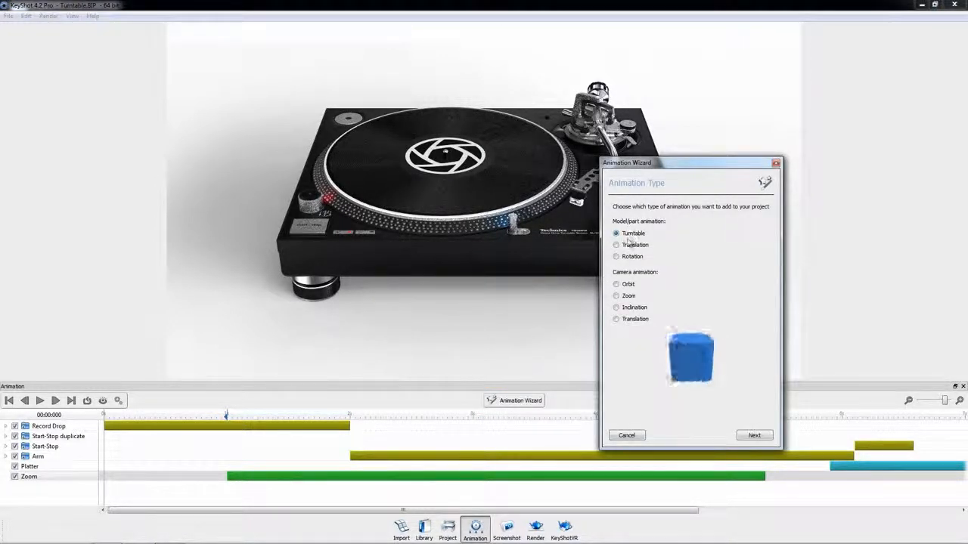
left_click(628, 285)
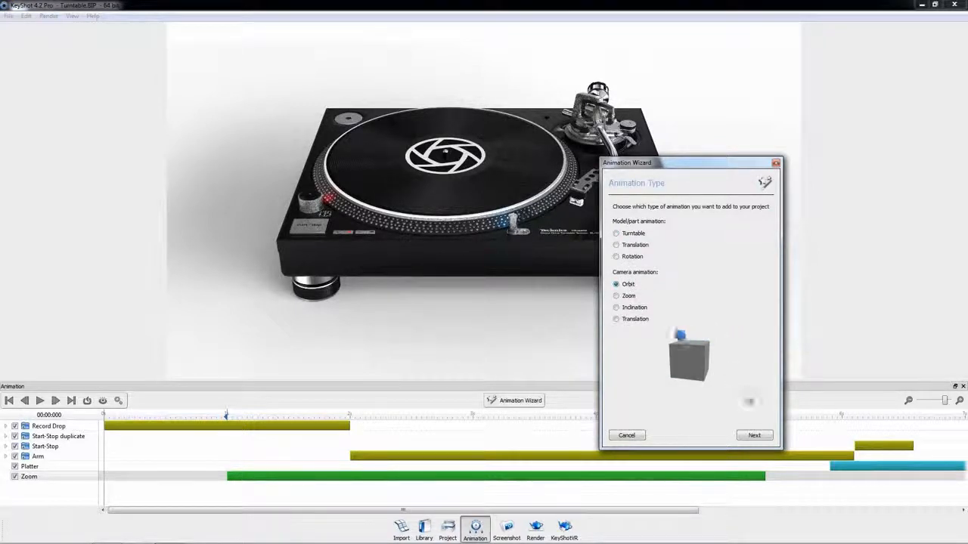
left_click(626, 436)
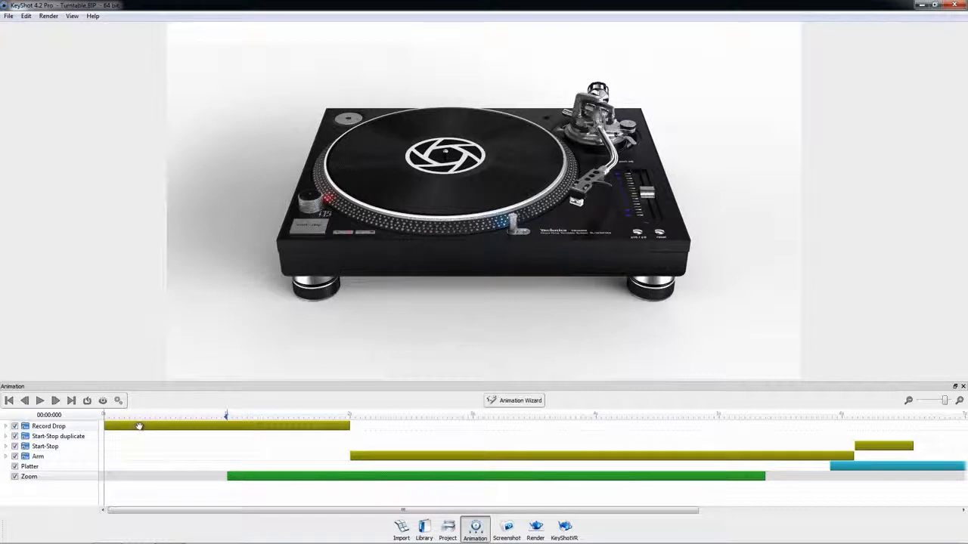
Step: Expand the Record Drop group and select the Record Drop animation inside it
left_click(6, 426)
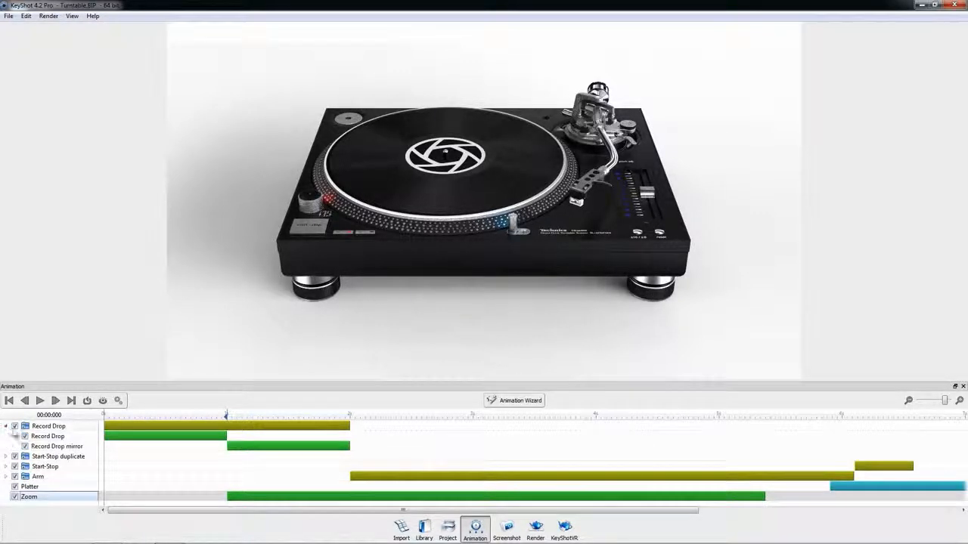
left_click(44, 437)
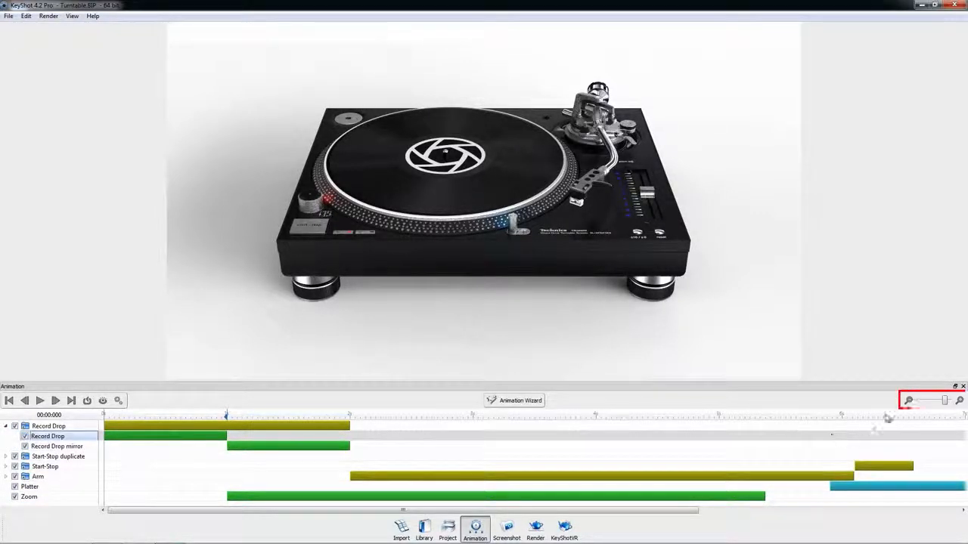
Step: Scrub the playhead along the full timeline to the 4-second mark
left_click_drag(944, 401, 941, 401)
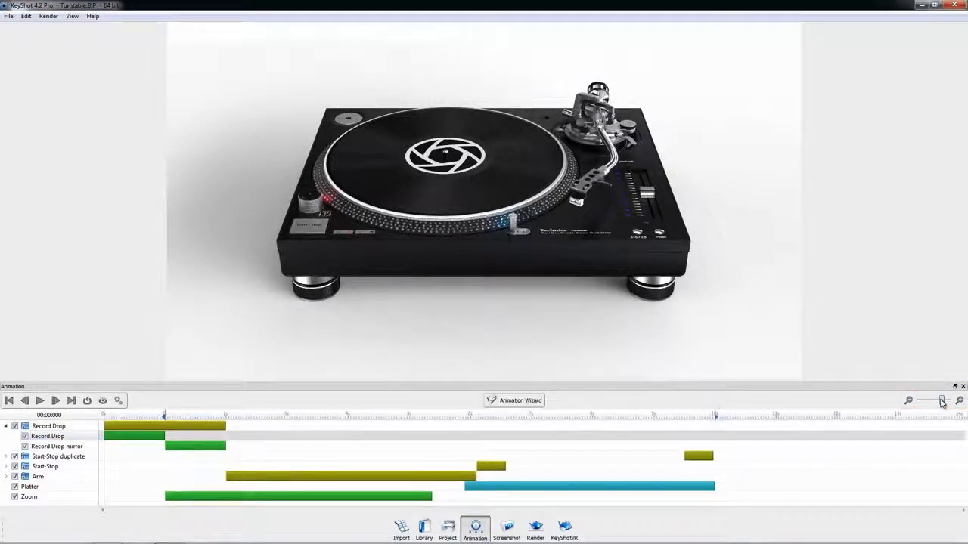
left_click(958, 401)
left_click(958, 402)
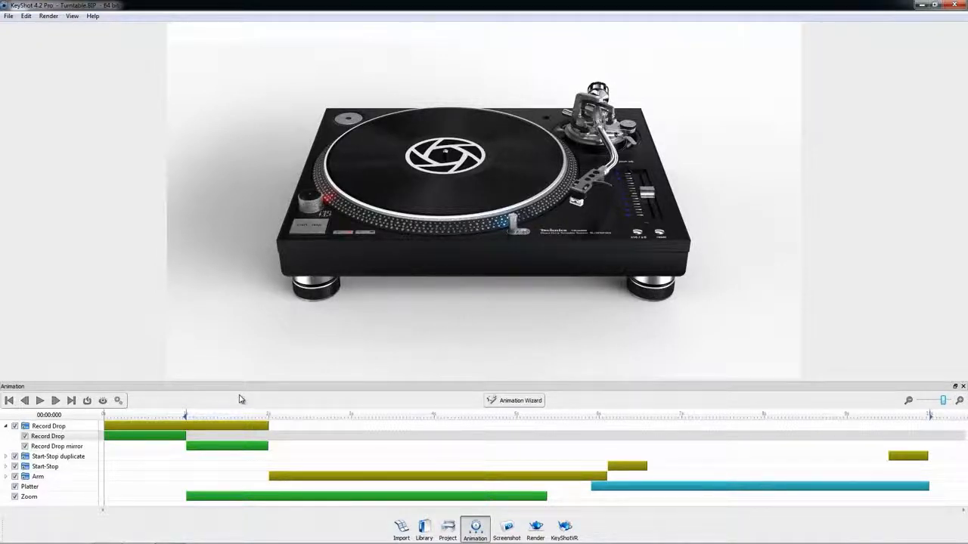
left_click(197, 416)
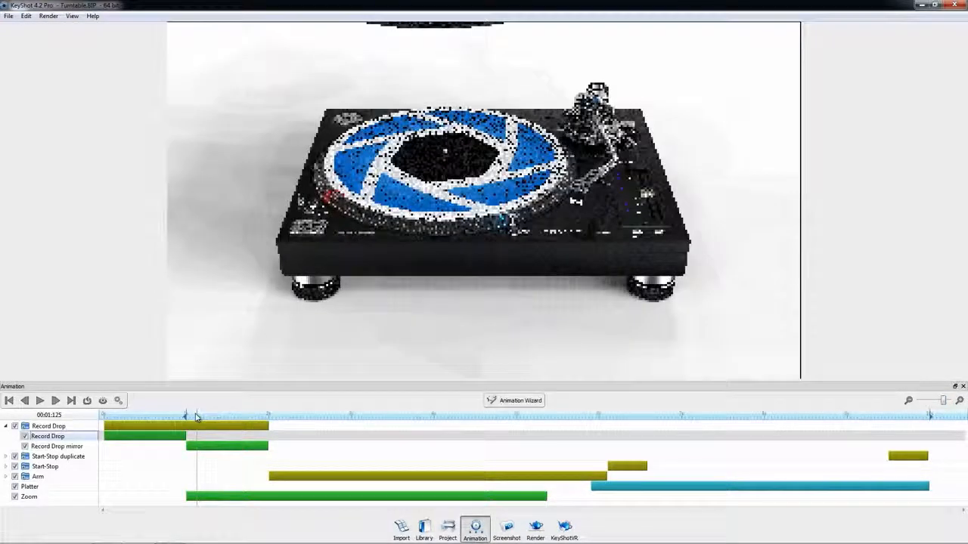
left_click_drag(210, 417, 434, 441)
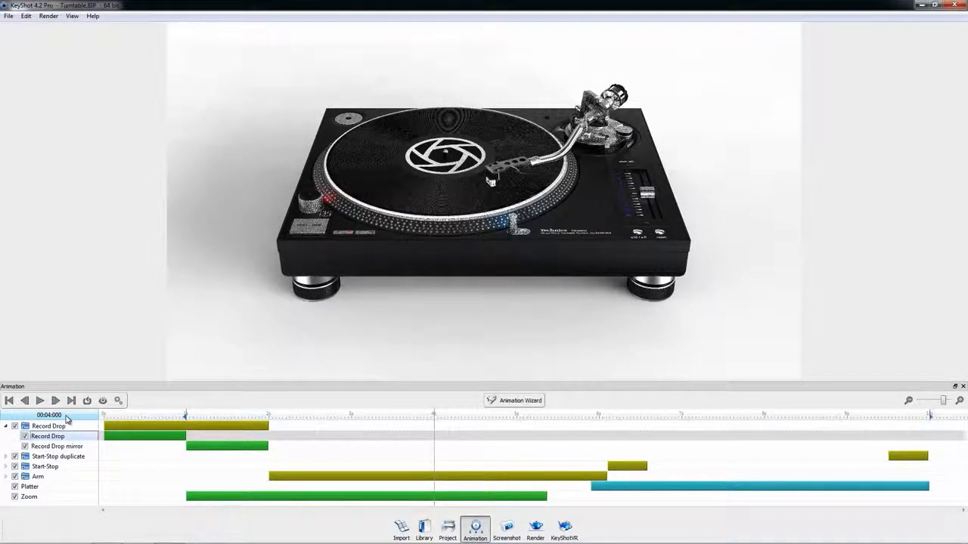
Step: Configure the timeline to use frames as its unit at 24 FPS
left_click(117, 402)
left_click(508, 259)
left_click(499, 275)
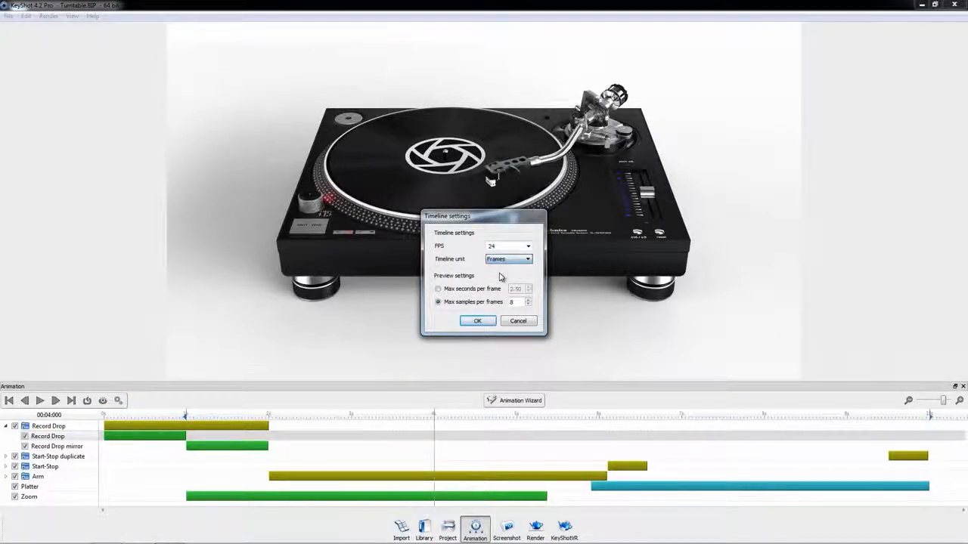
left_click(528, 247)
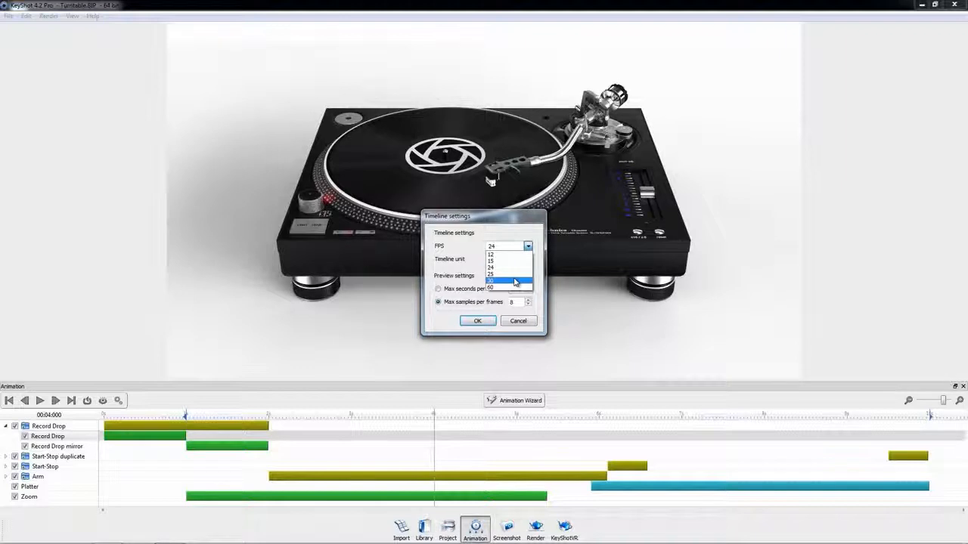
left_click(515, 282)
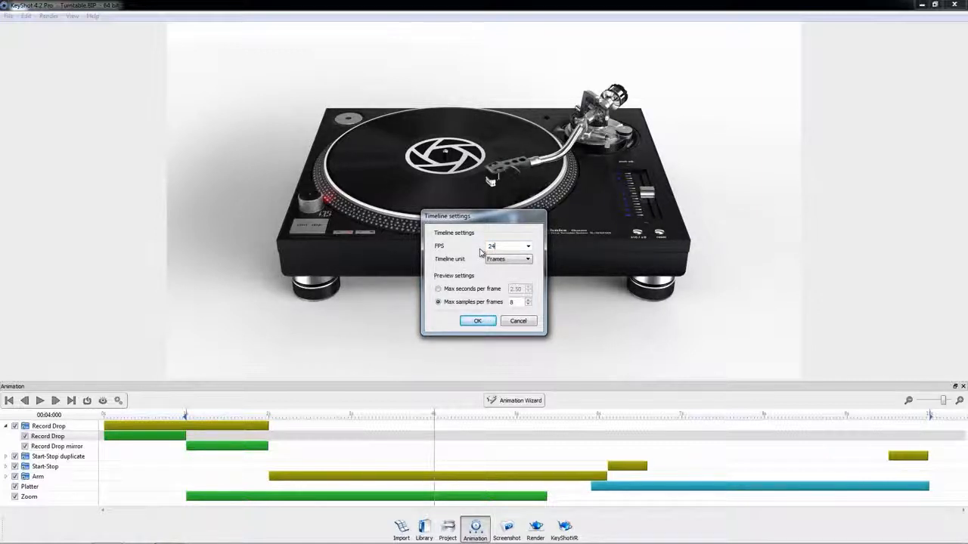
left_click(479, 320)
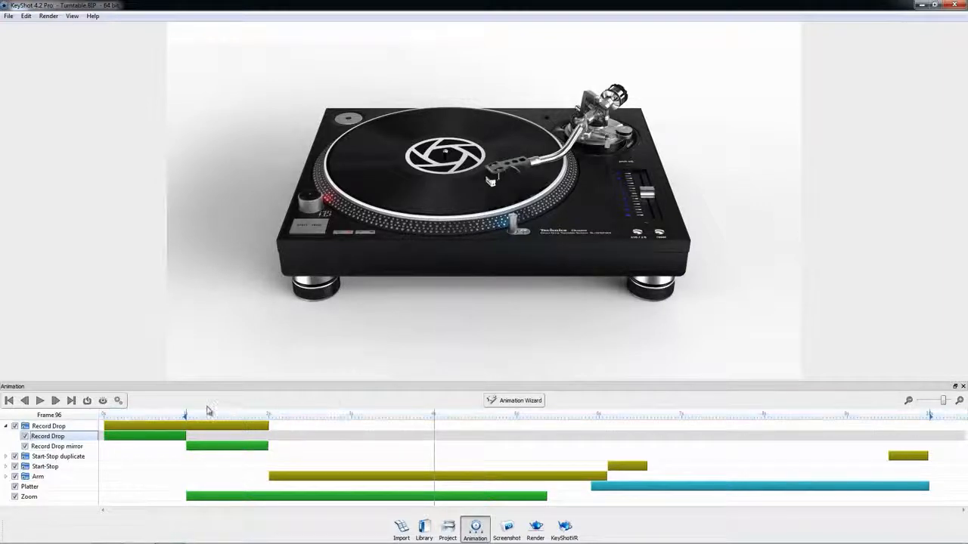
Step: Scrub back to frame 8 and jump between the playback range's first frame, 24, and last frame, 240
left_click_drag(189, 417, 117, 425)
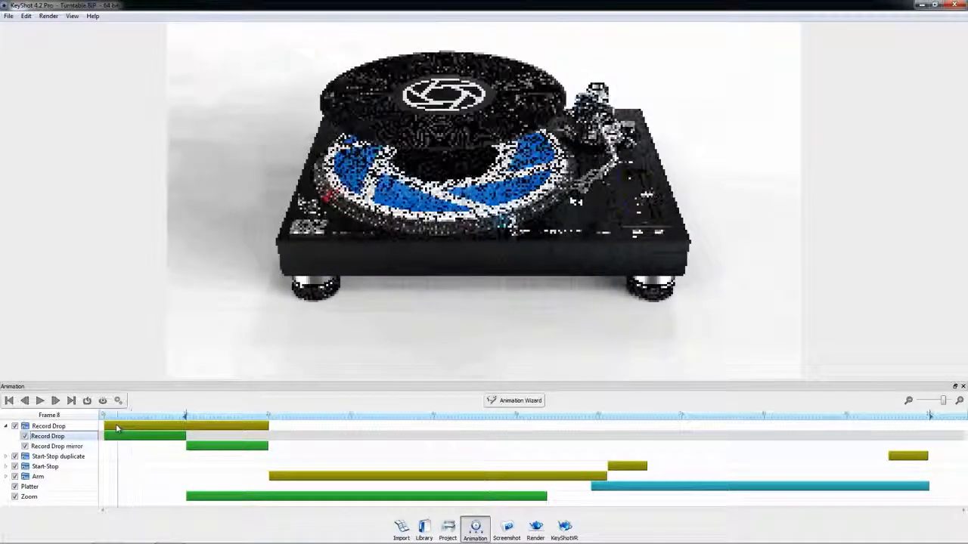
left_click(9, 402)
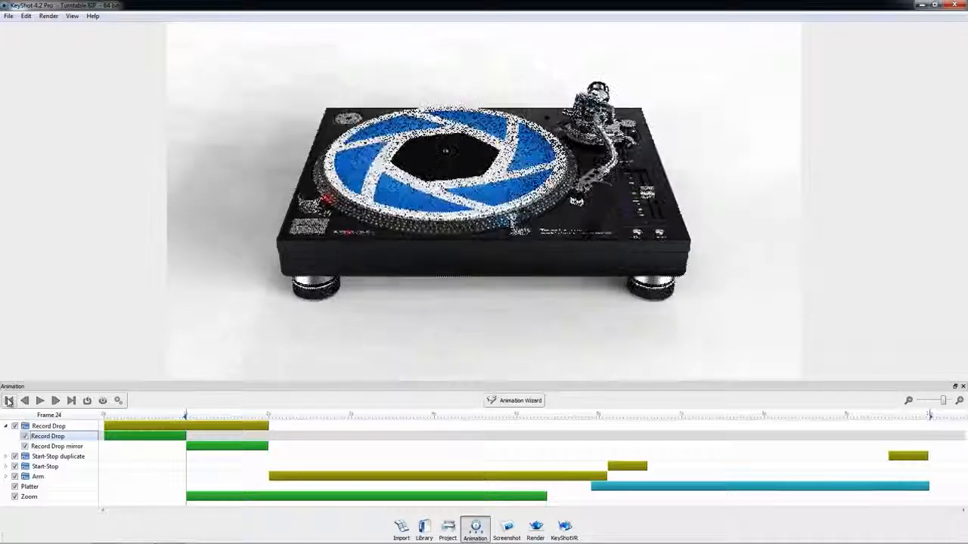
left_click(9, 402)
left_click(70, 401)
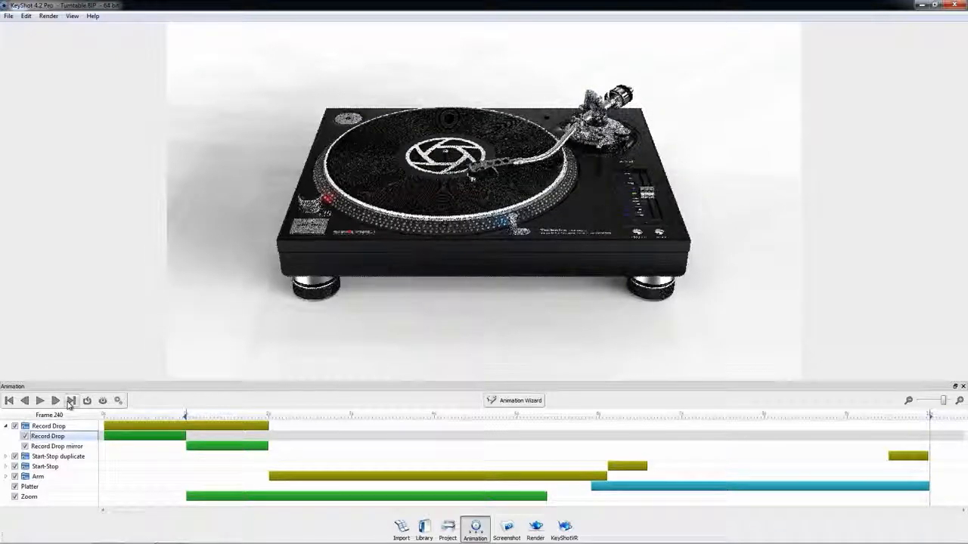
left_click(9, 401)
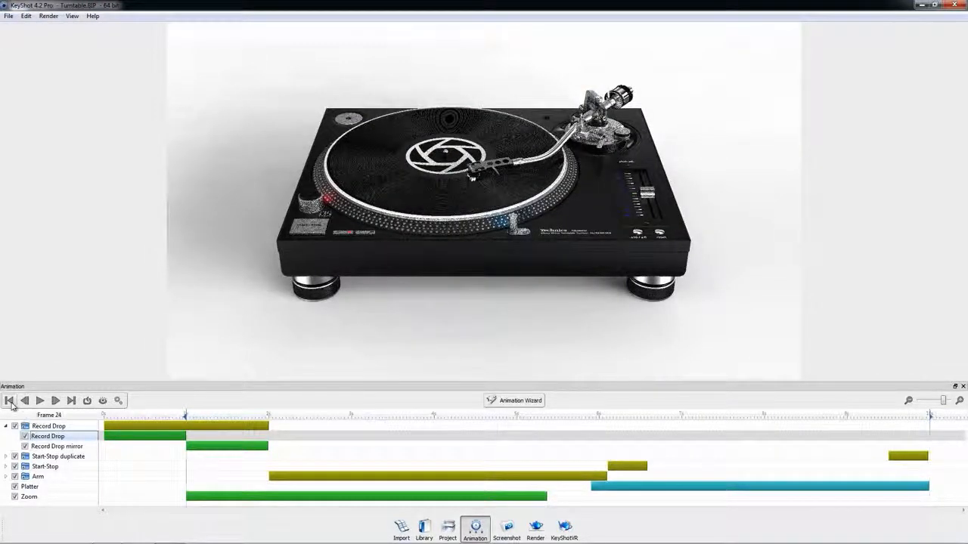
Step: Step the animation backward several frames, one at a time, from frame 24
left_click(29, 405)
left_click(29, 404)
left_click(29, 405)
left_click(29, 405)
left_click(29, 404)
left_click(29, 404)
left_click(28, 405)
Step: Step the animation forward frame by frame to frame 38, and play it up to frame 171
left_click(54, 401)
left_click(55, 401)
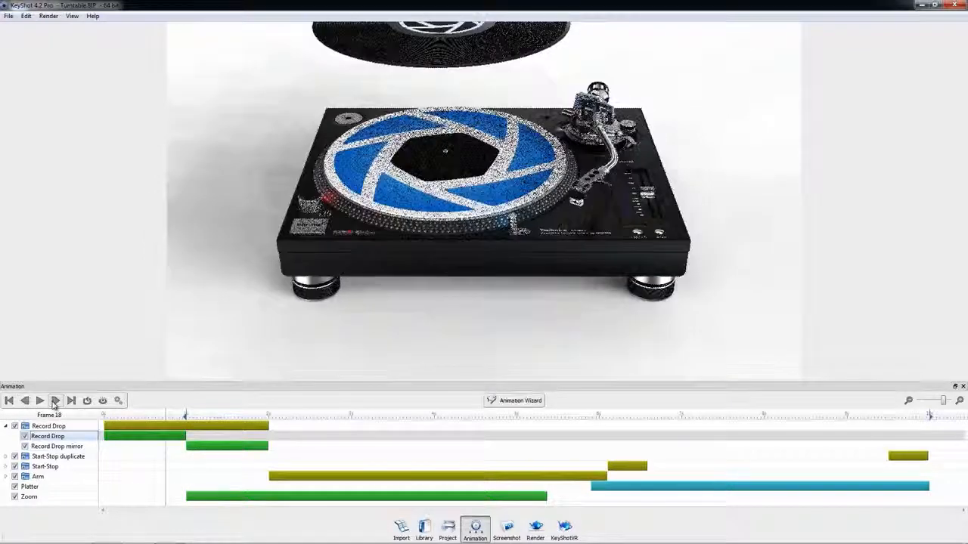
left_click(55, 402)
left_click(55, 401)
left_click(54, 402)
left_click(55, 401)
left_click(55, 402)
left_click(55, 402)
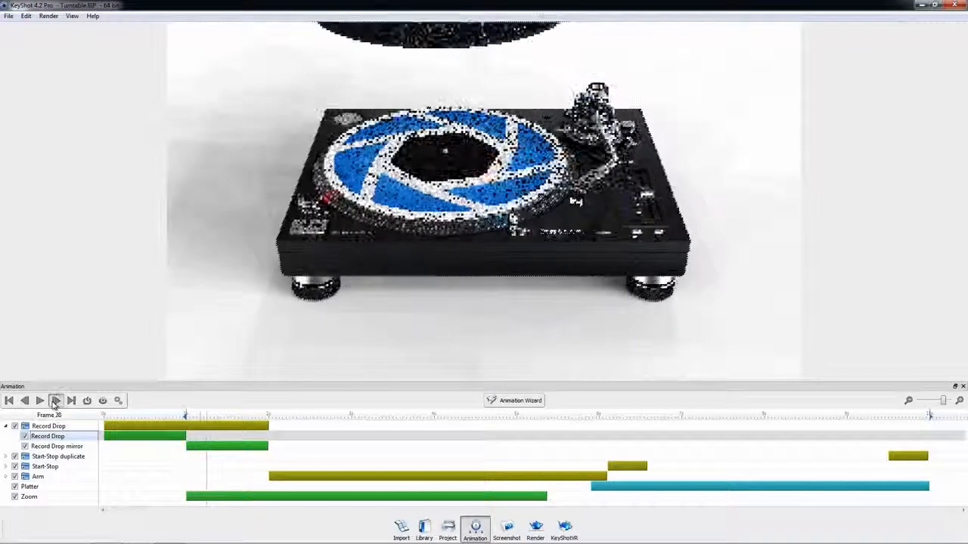
left_click(55, 402)
left_click(55, 401)
left_click(56, 401)
left_click(55, 402)
left_click(56, 401)
left_click(55, 401)
left_click(55, 401)
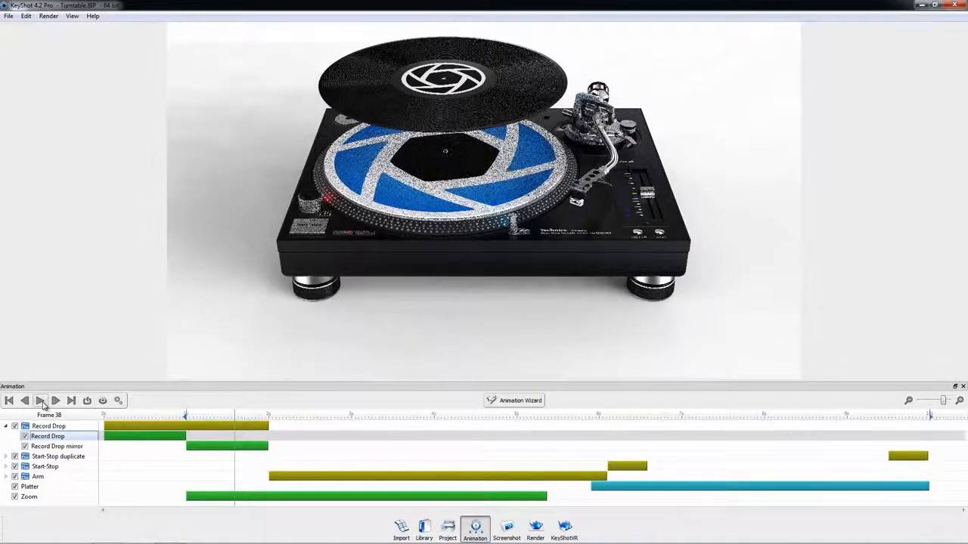
left_click(41, 401)
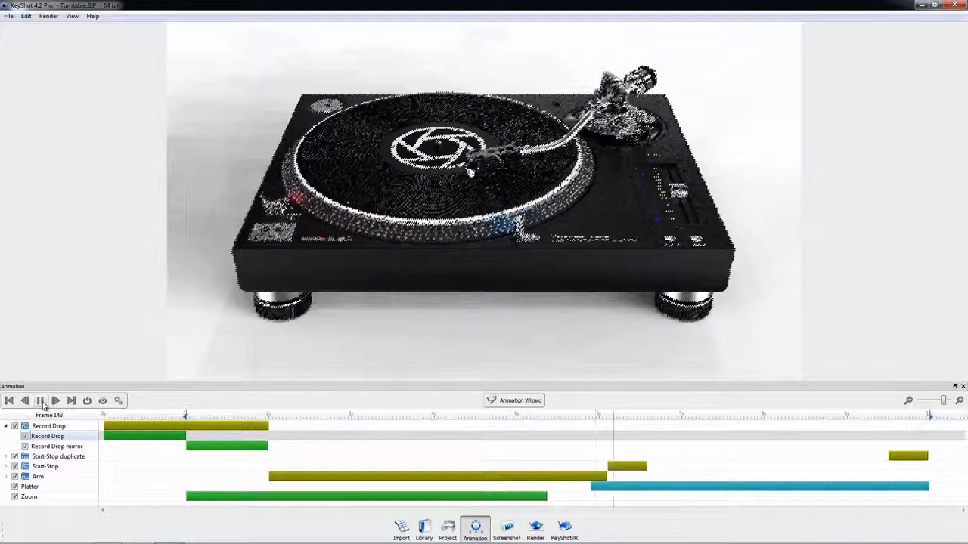
left_click(42, 401)
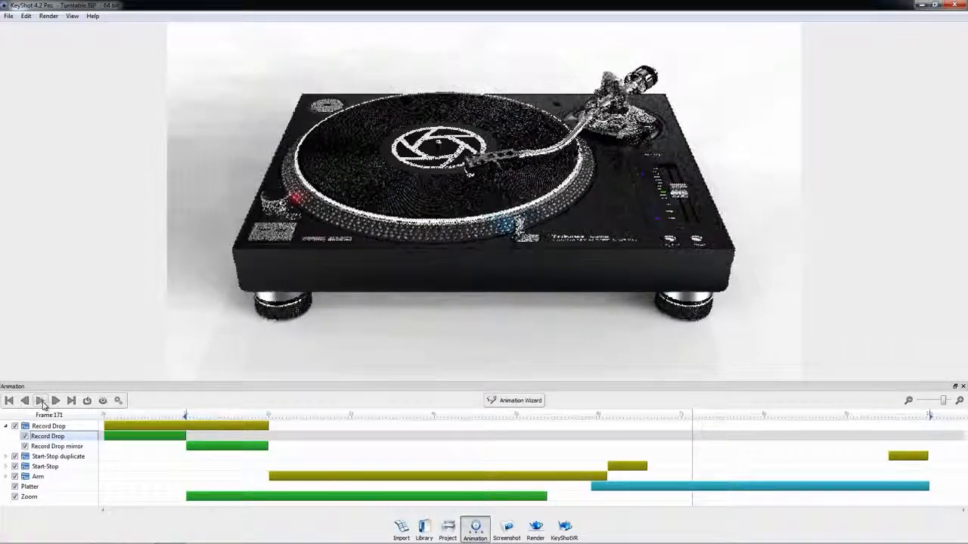
Step: Examine the advanced preferences, including the animation ordering option, and save them as they are
left_click(26, 17)
left_click(46, 86)
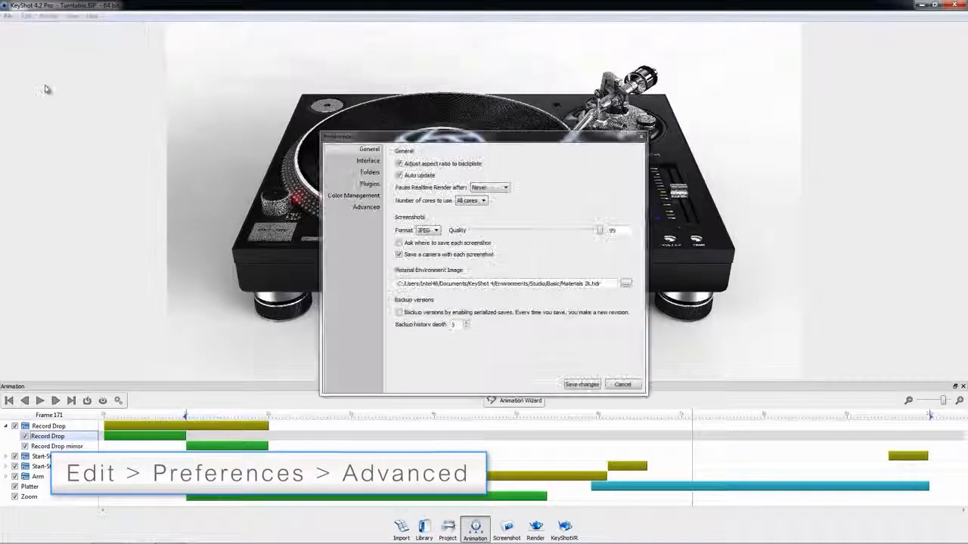
left_click(366, 206)
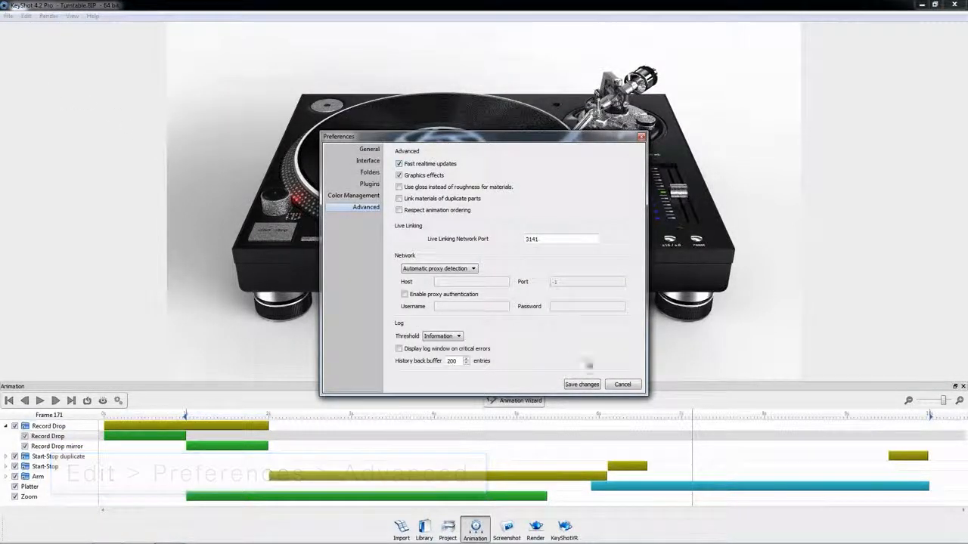
left_click(597, 383)
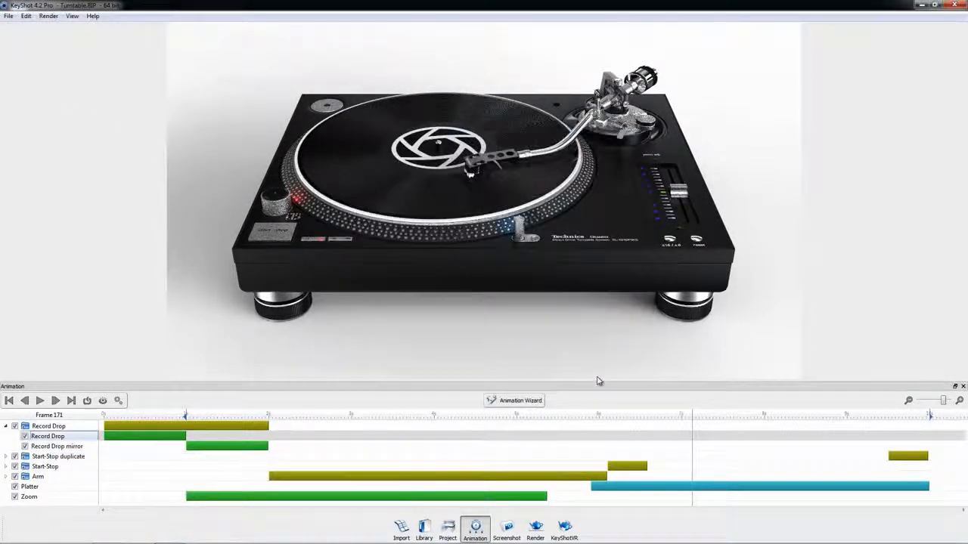
Step: Enable looped playback, play the animation through its loop, and pause it at frame 71
left_click(88, 404)
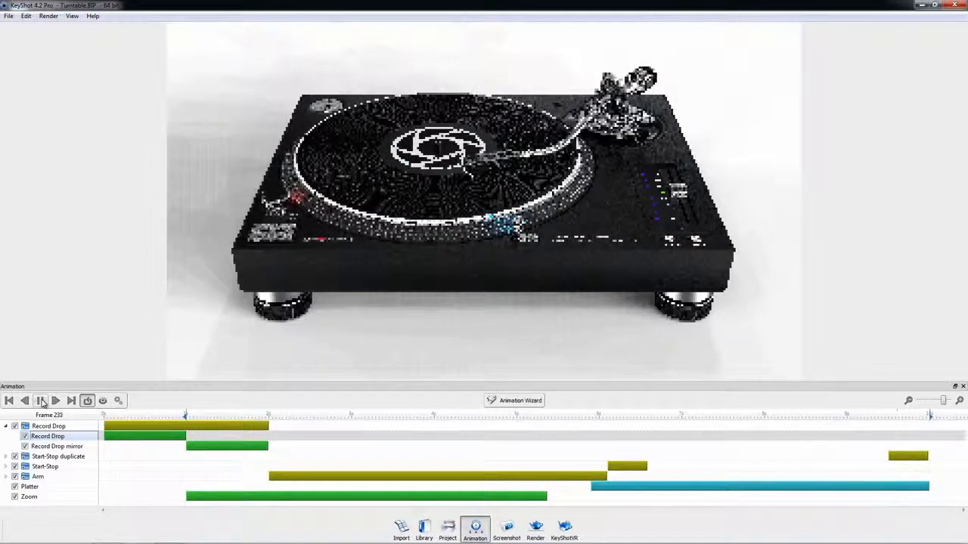
left_click(42, 401)
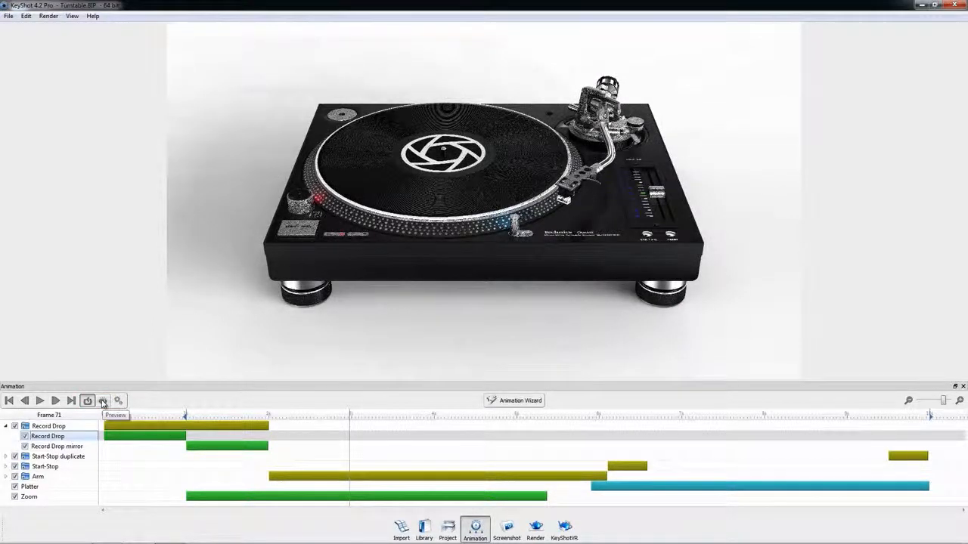
Step: Limit the animation preview to a maximum of 8 samples per frame
left_click(119, 401)
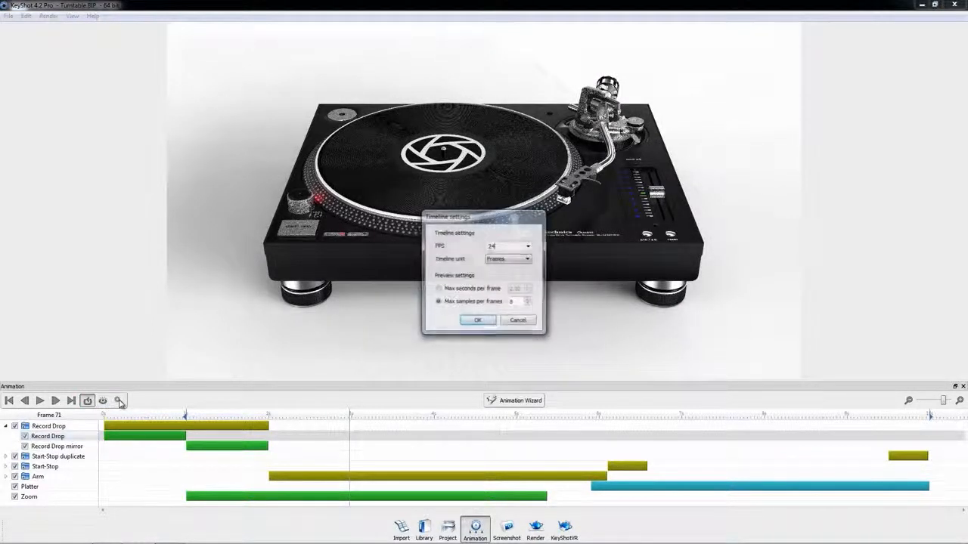
left_click(470, 302)
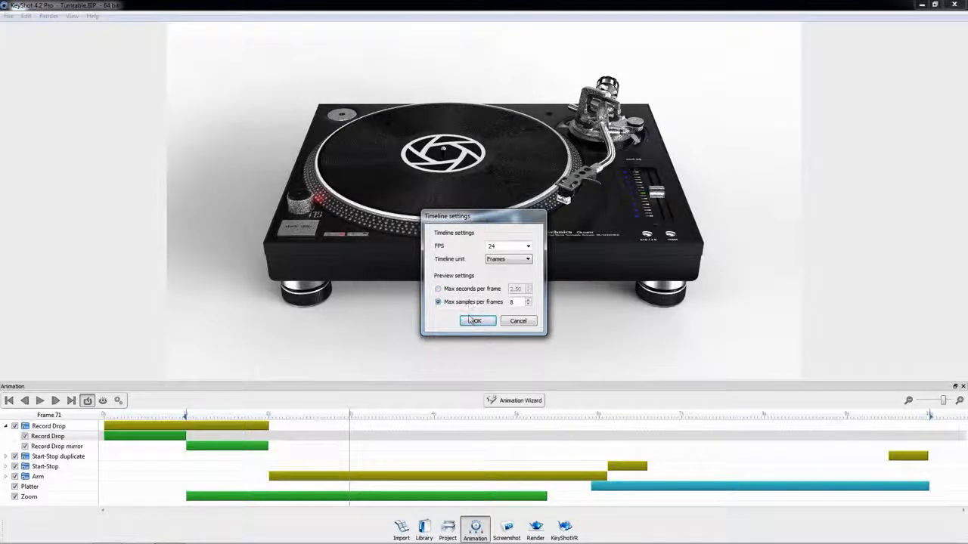
left_click(475, 321)
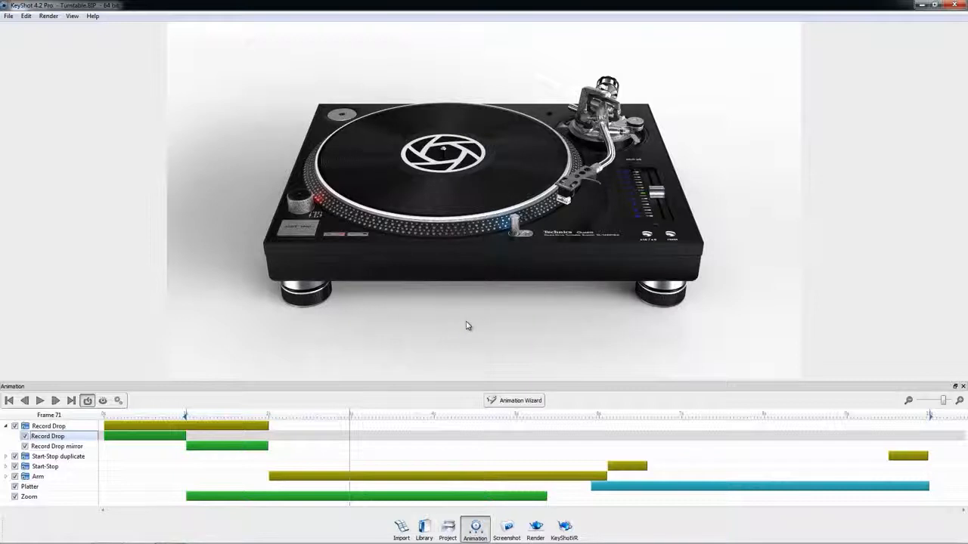
Step: Shorten the Zoom animation slightly by moving its end point earlier on the timeline
left_click(427, 498)
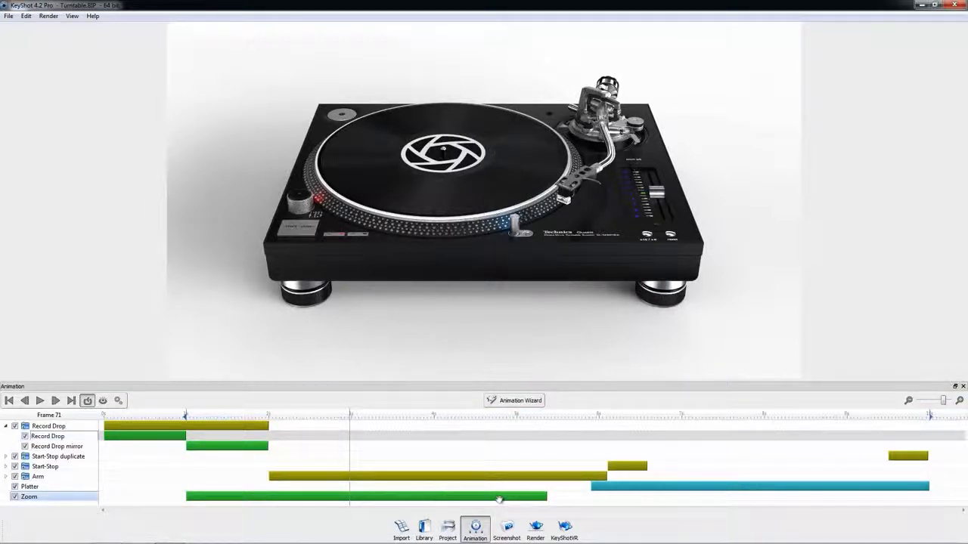
mouse_move(548, 497)
left_mouse_down()
mouse_move(721, 499)
mouse_move(542, 496)
left_mouse_up()
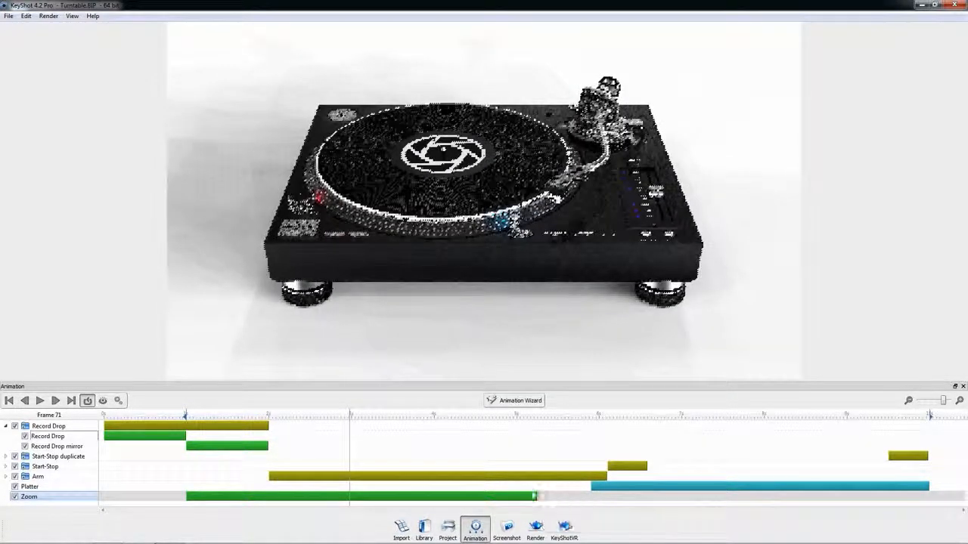
Step: Expand the Arm folder and shorten Arm Over and Arm Down together so that Arm Down ends where the Platter animation starts
mouse_move(361, 496)
left_mouse_down()
mouse_move(471, 501)
mouse_move(354, 499)
mouse_move(363, 499)
left_mouse_up()
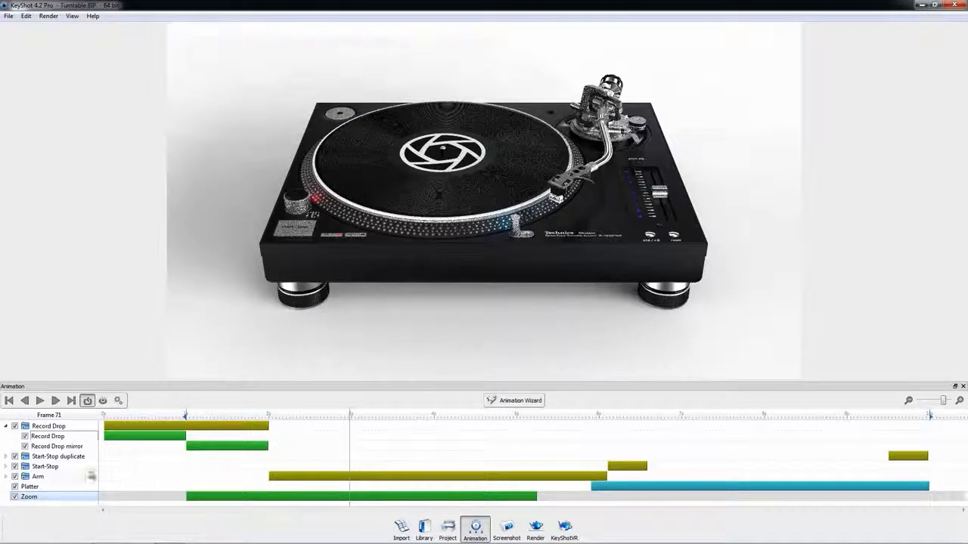
left_click(5, 476)
left_click(44, 486)
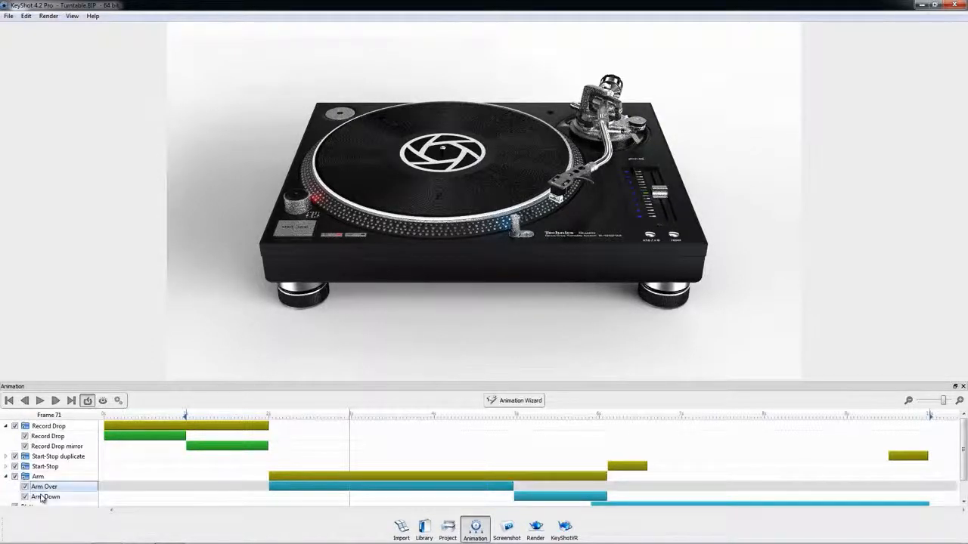
left_click(46, 497, "shift")
mouse_move(604, 498)
left_mouse_down()
mouse_move(614, 499)
mouse_move(592, 498)
left_mouse_up()
Step: Collapse the Arm folder and mirror the whole folder's animation
right_click(63, 486)
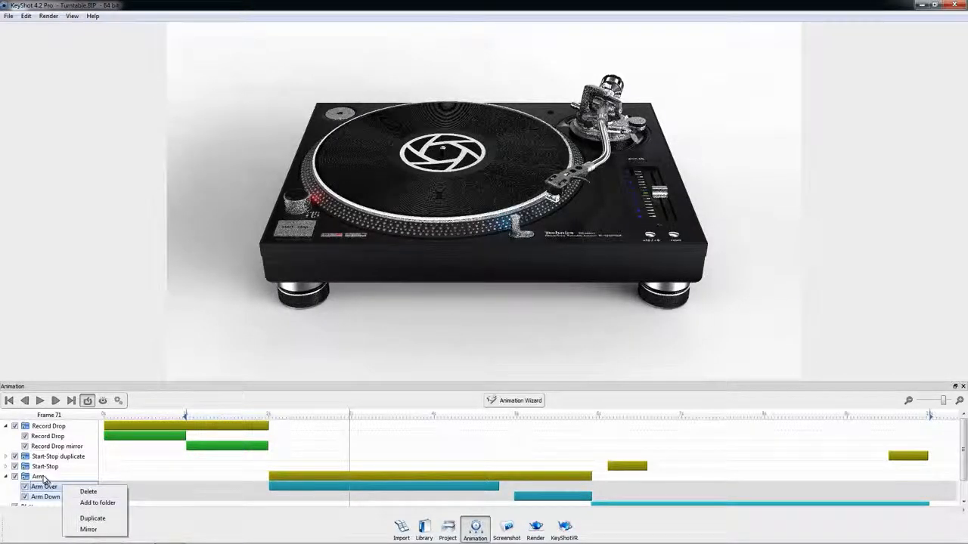
left_click(43, 478)
left_click(6, 477)
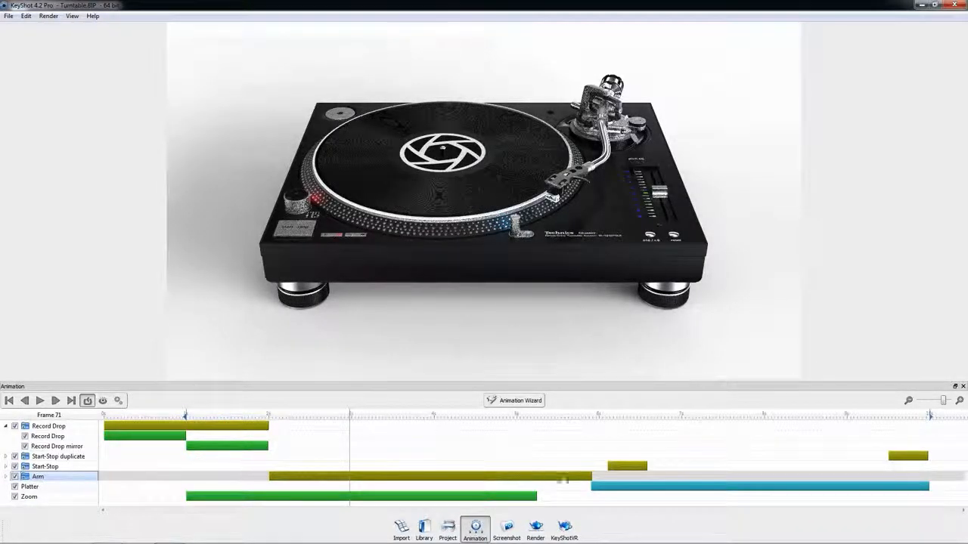
mouse_move(594, 476)
left_mouse_down()
mouse_move(560, 476)
mouse_move(592, 477)
left_mouse_up()
right_click(77, 479)
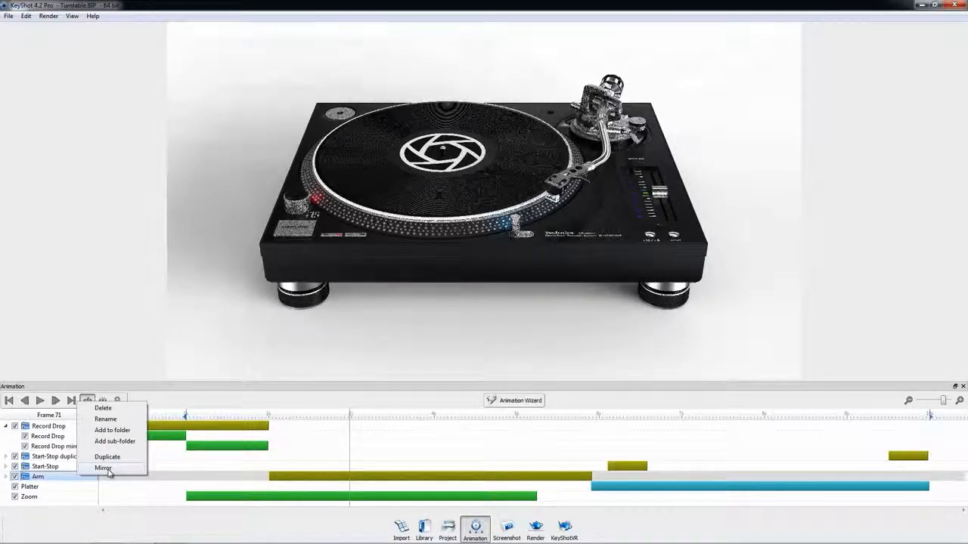
left_click(108, 470)
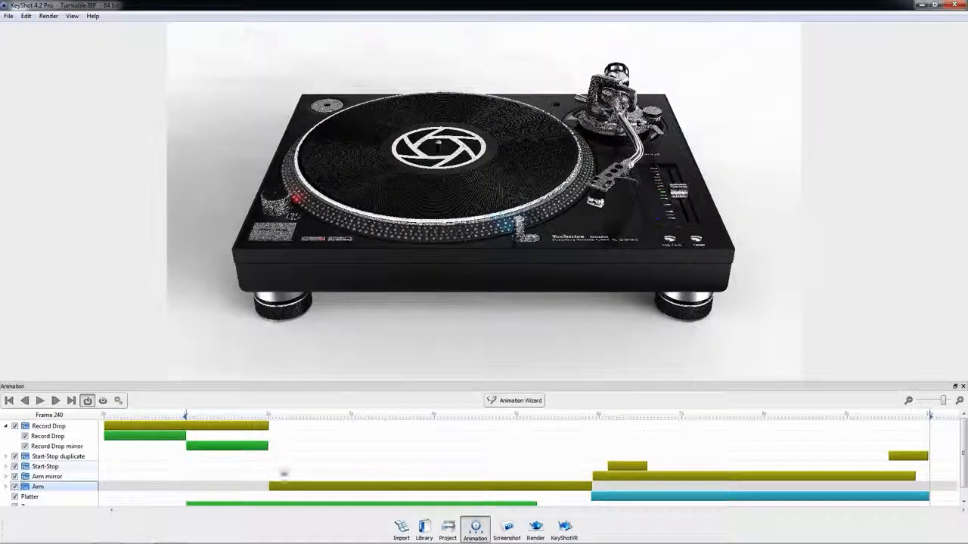
Step: Scrub through the timeline to frame 240 to preview the tonearm's original and mirrored movements
left_click_drag(503, 416, 637, 428)
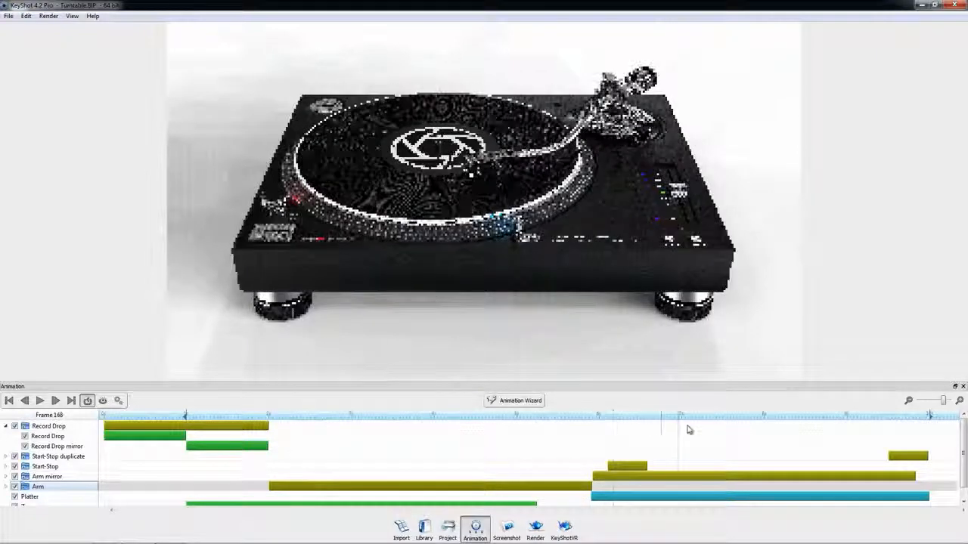
left_click_drag(737, 433, 930, 434)
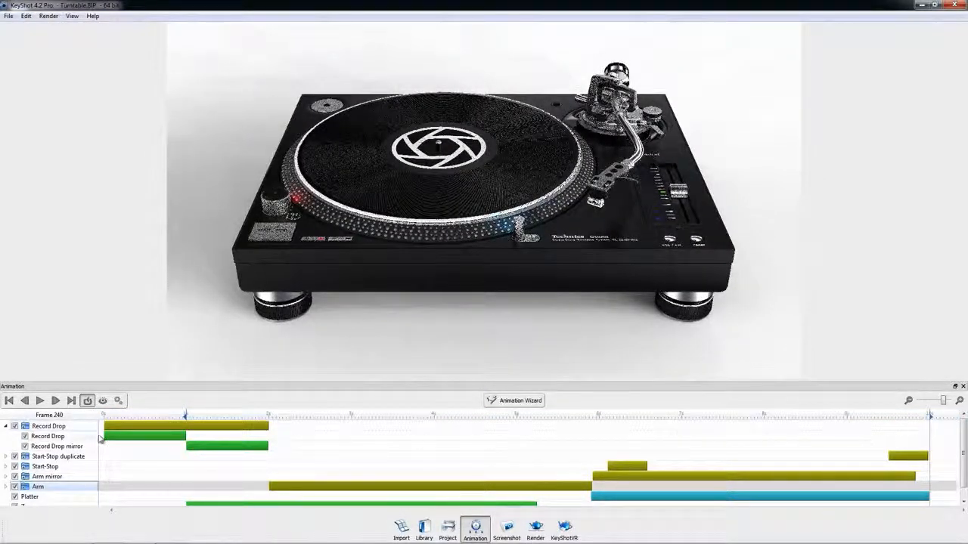
Step: Collapse the Record Drop folder and play the looped animation from frame 24
left_click(6, 427)
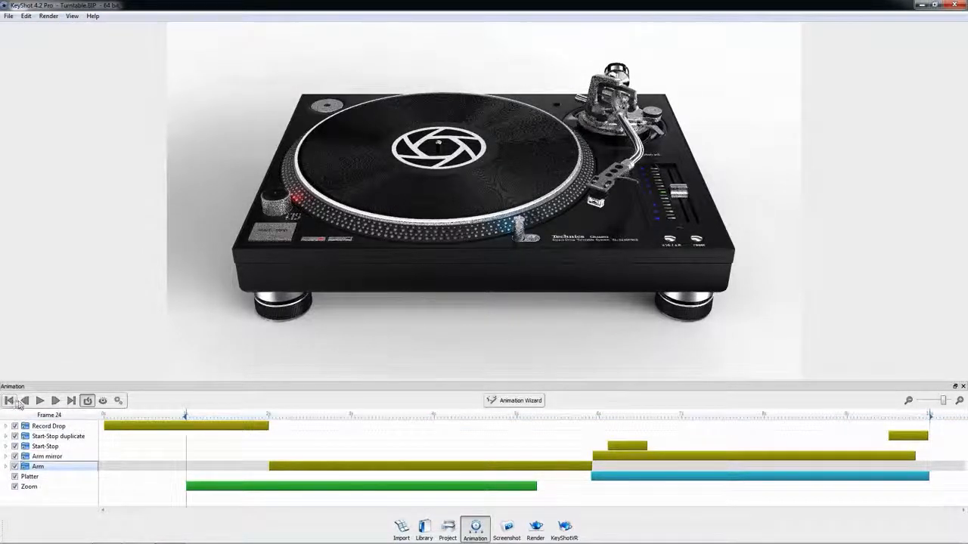
left_click(40, 400)
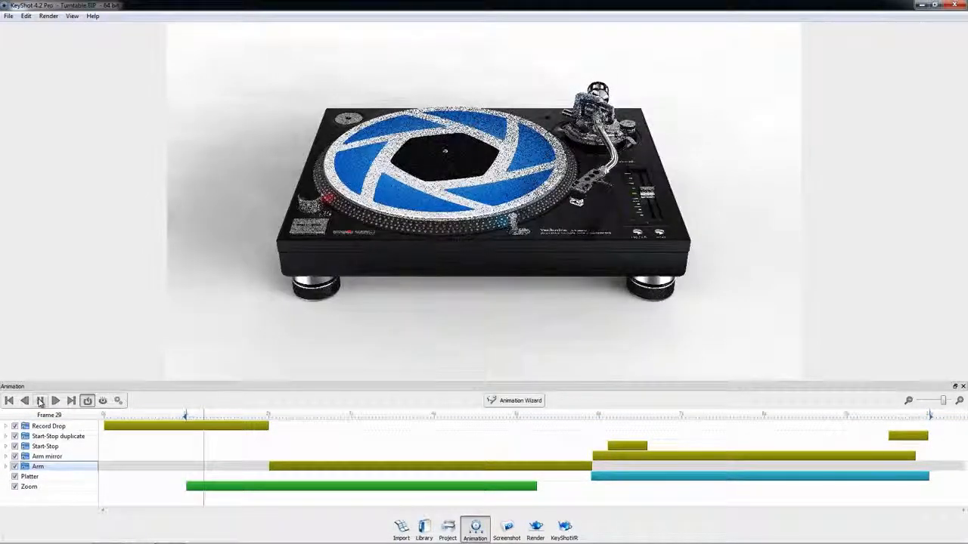